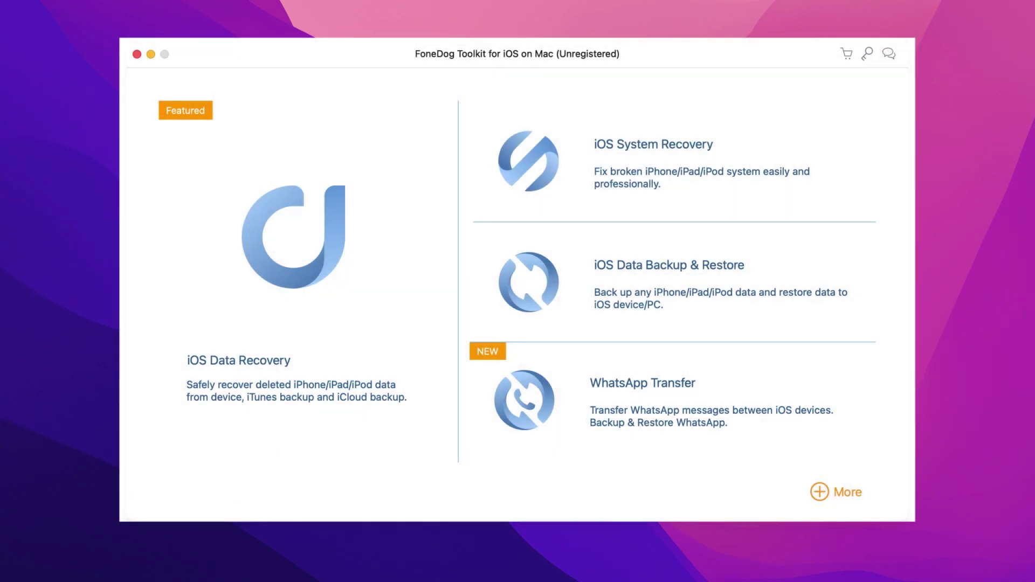
# - Start iOS System Recovery so the connected iPhone 6s is detected with its details
pyautogui.click(788, 165)
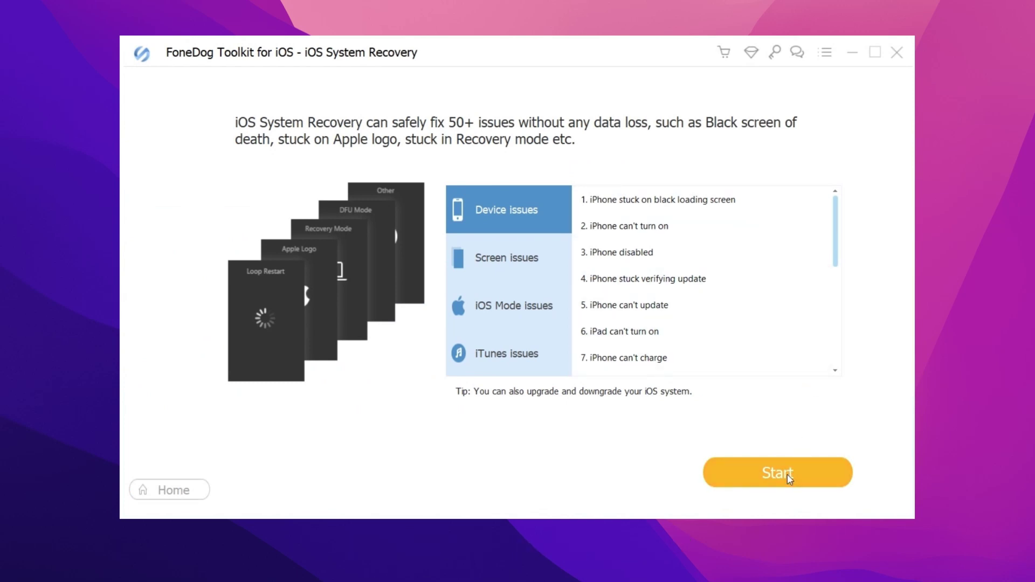
pyautogui.click(786, 474)
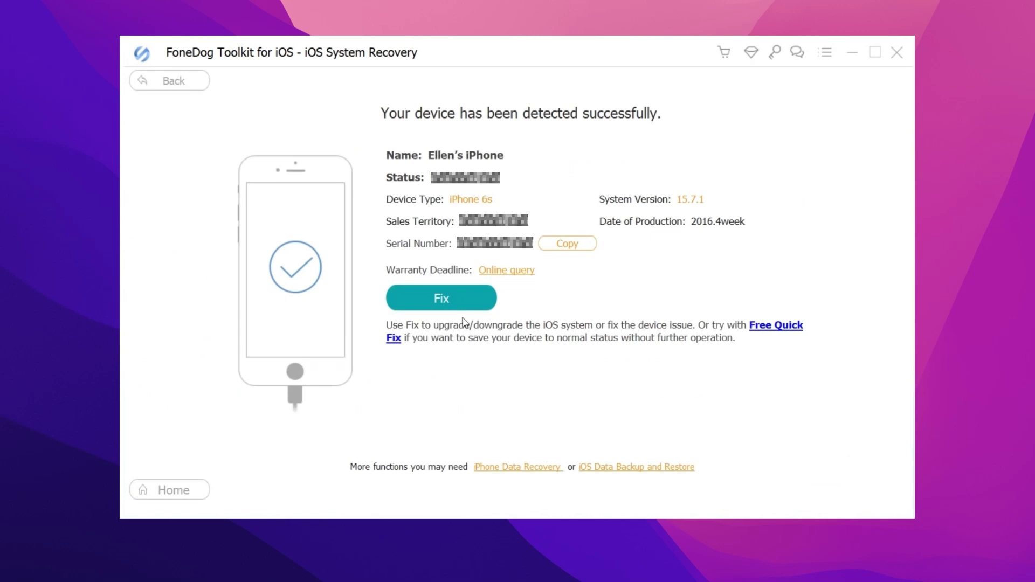
# - Confirm a Standard Mode repair and begin downloading the iOS 15.7.1 firmware package
pyautogui.click(451, 298)
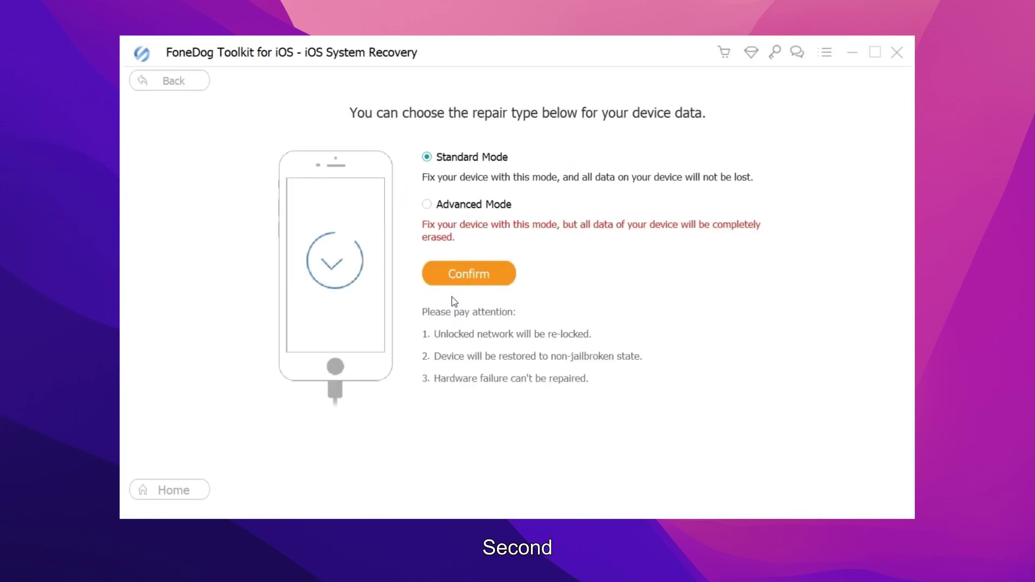
pyautogui.click(465, 204)
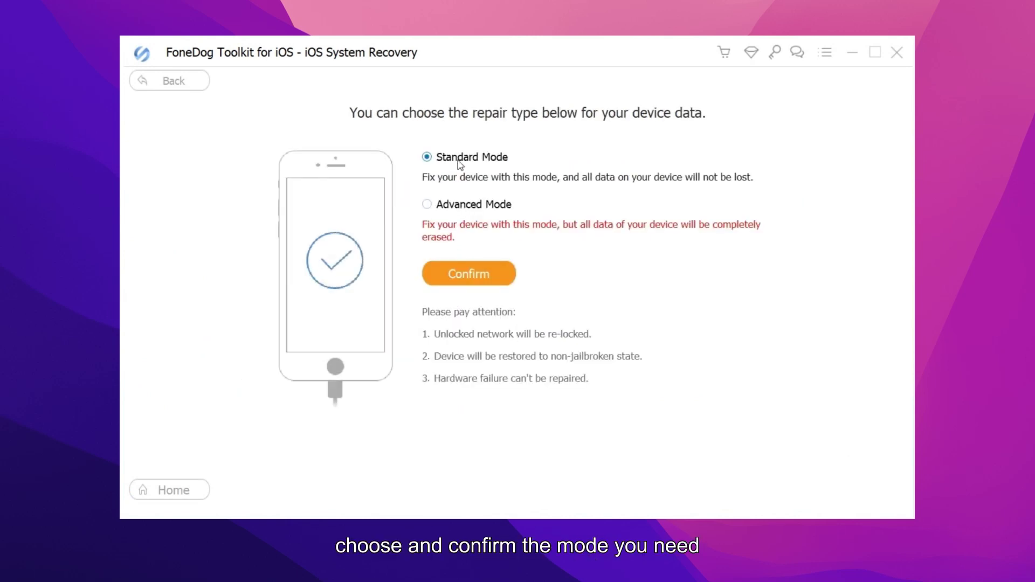
pyautogui.click(473, 278)
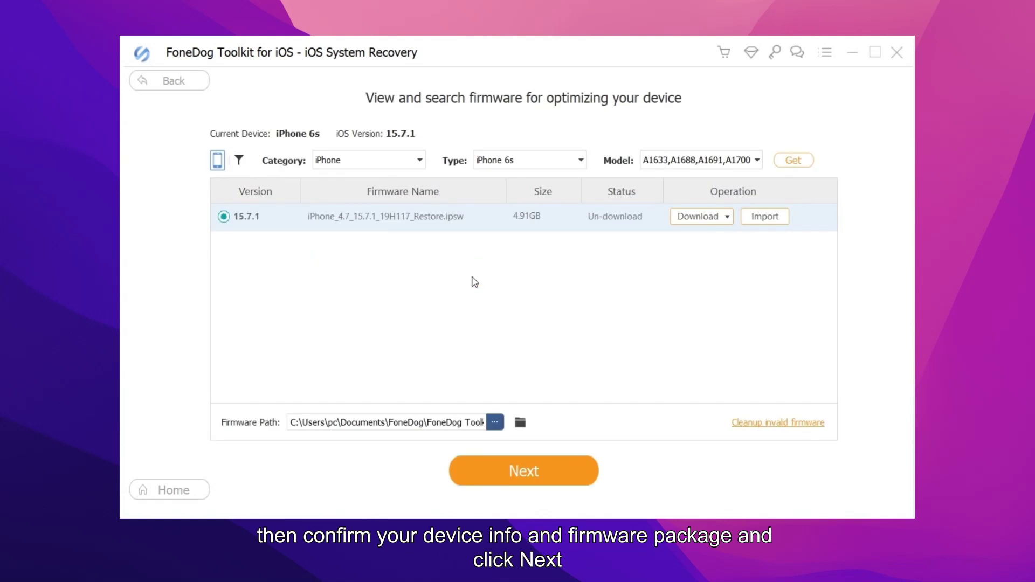
pyautogui.click(545, 471)
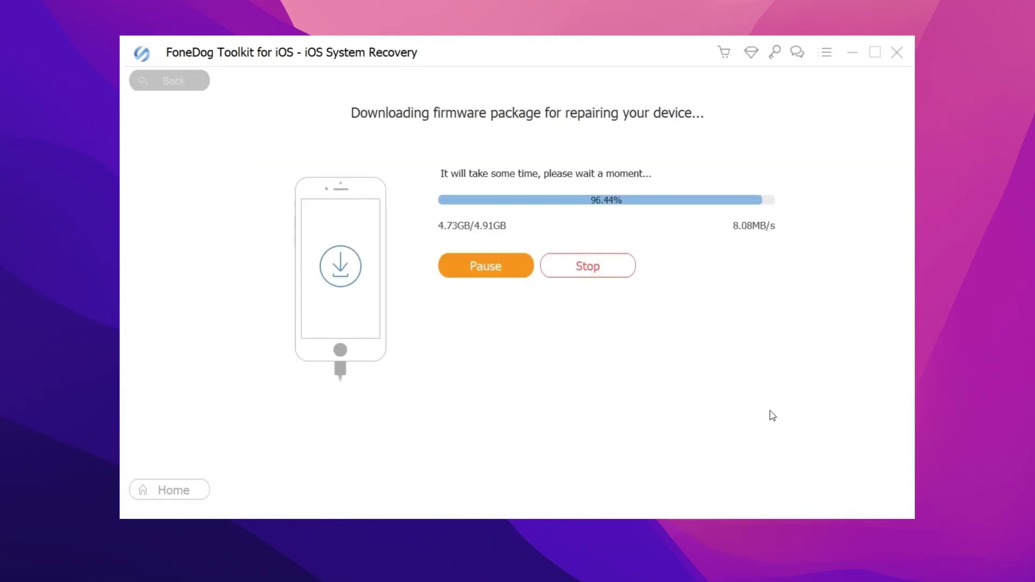